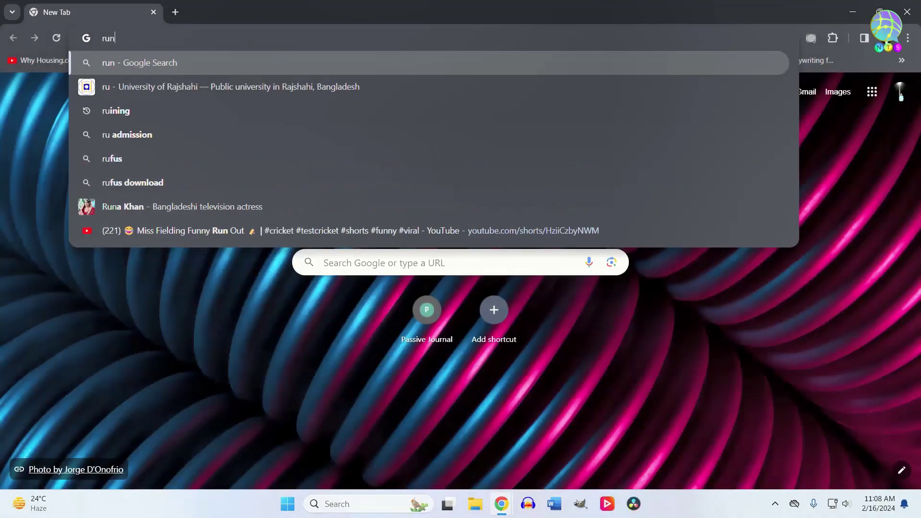
Search the web for 'runway ai' from the Chrome address bar
{"action": "type", "text": "nw"}
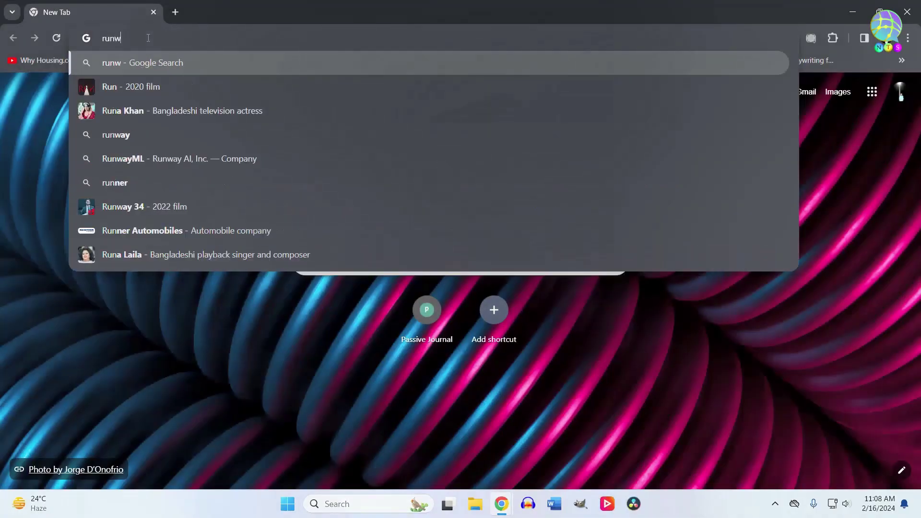
{"action": "type", "text": "ay"}
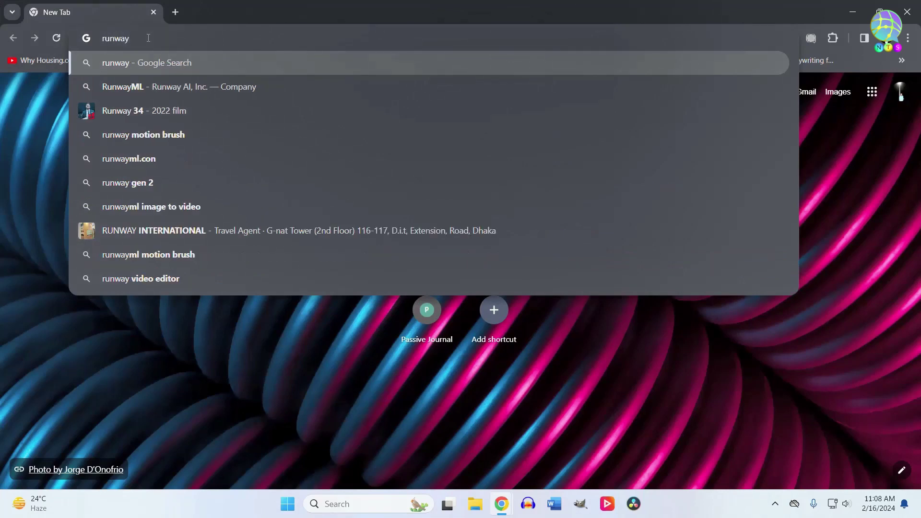
{"action": "type", "text": " ai"}
{"action": "key", "text": "Return"}
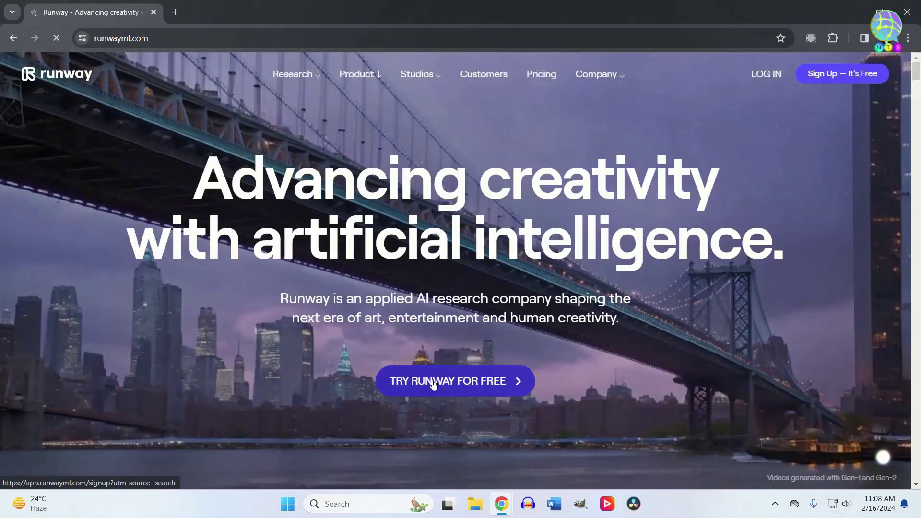
Start a free Runway sign-up, register with a Google account, and skip the email subscription
{"action": "left_click", "coordinate": [433, 382]}
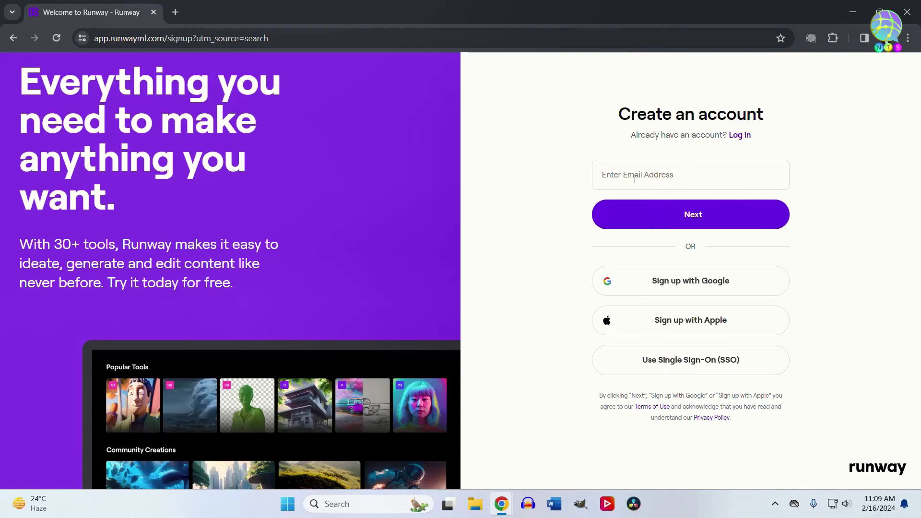
{"action": "left_click", "coordinate": [625, 287]}
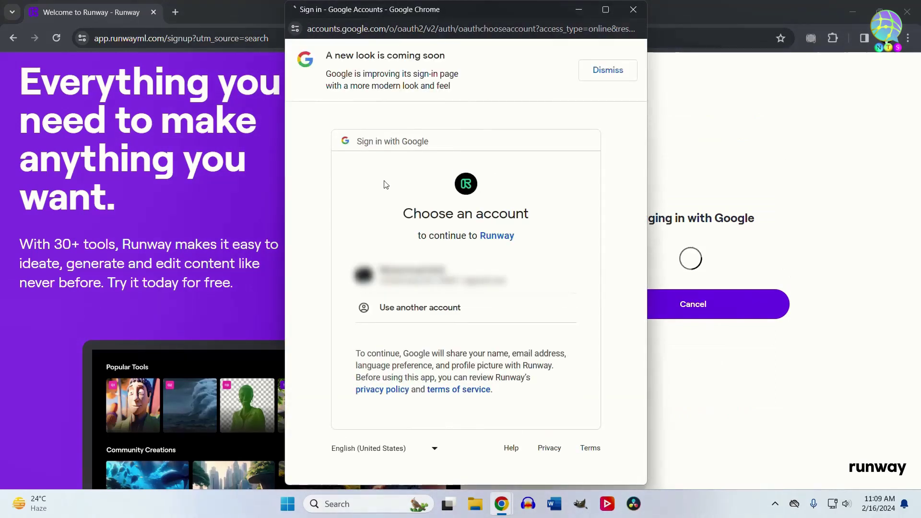
{"action": "left_click", "coordinate": [397, 280]}
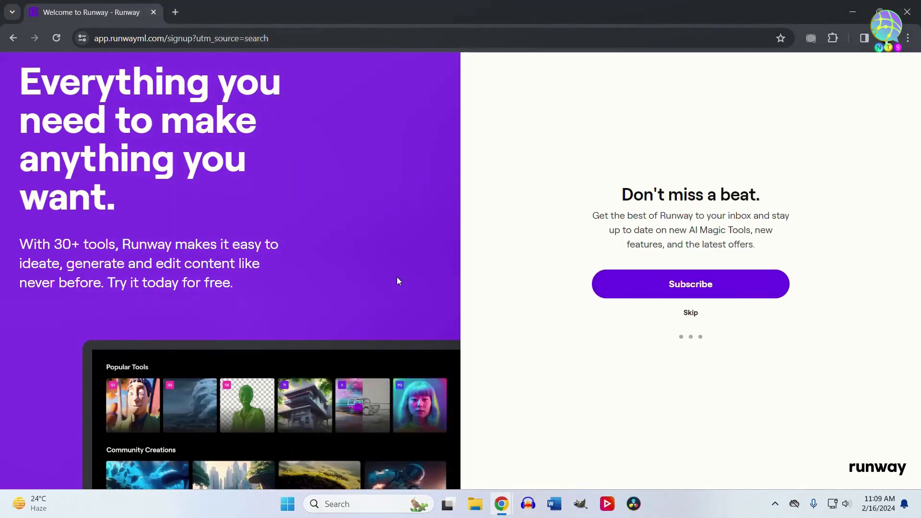
{"action": "left_click", "coordinate": [689, 314]}
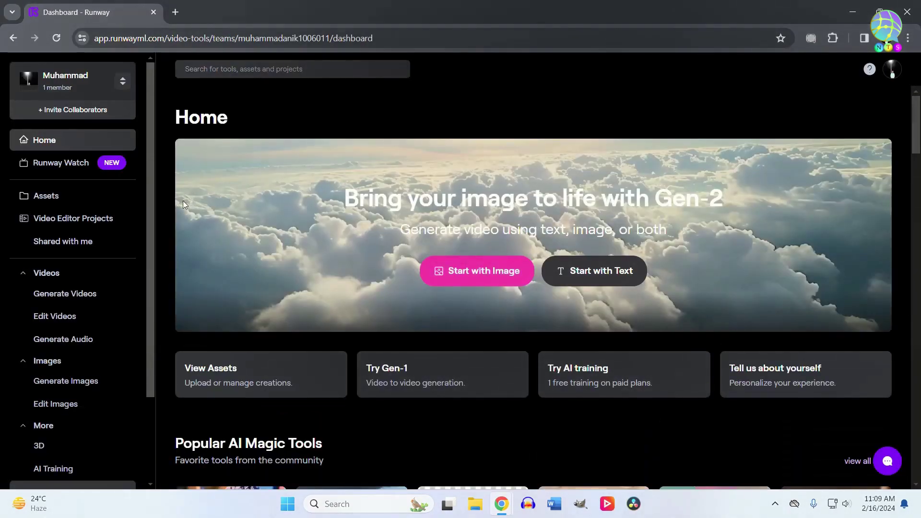
Scroll down through the Tutorials and Discover and Remix sections, then back up to the tools
{"action": "scroll", "coordinate": [398, 255], "scroll_direction": "down", "scroll_amount": 3}
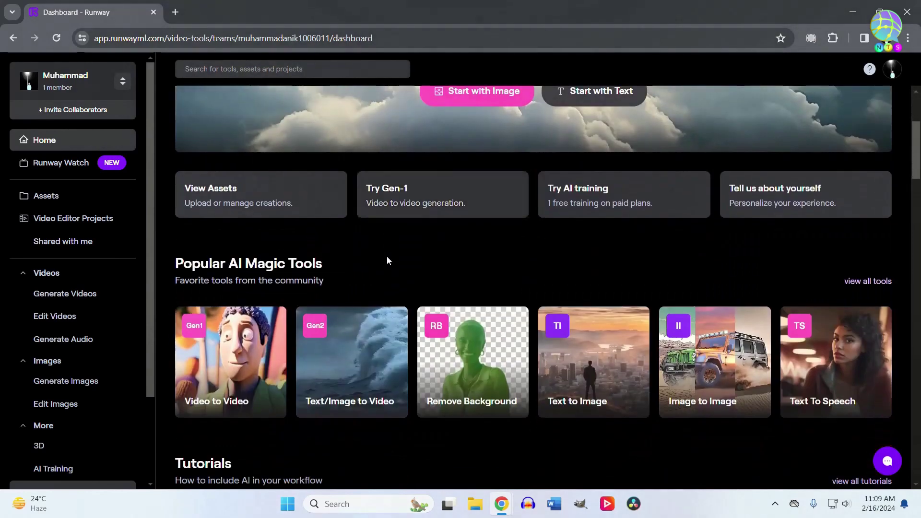
{"action": "scroll", "coordinate": [387, 260], "scroll_direction": "down", "scroll_amount": 1}
{"action": "scroll", "coordinate": [315, 252], "scroll_direction": "down", "scroll_amount": 10}
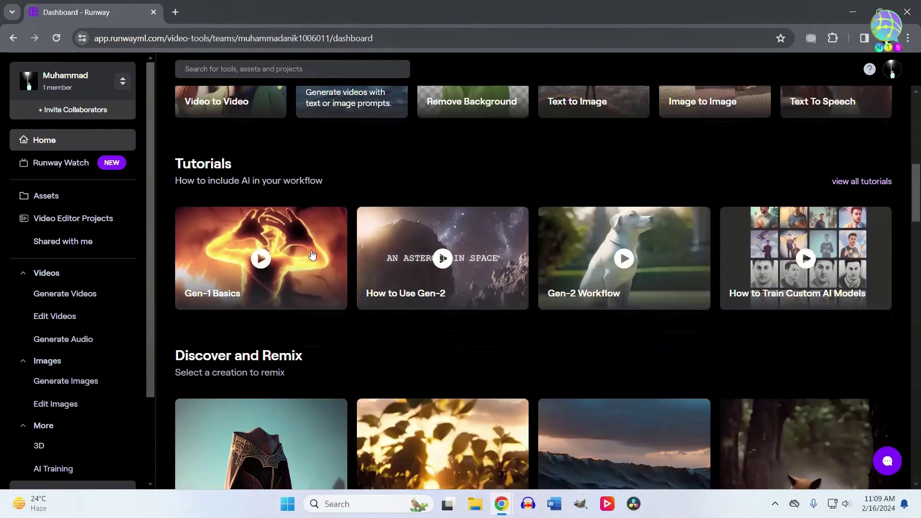
{"action": "scroll", "coordinate": [599, 453], "scroll_direction": "down", "scroll_amount": 10}
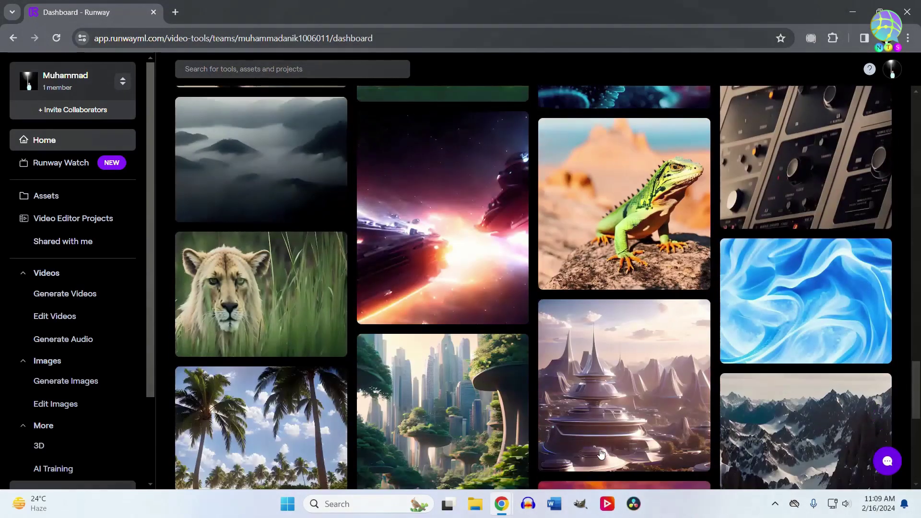
{"action": "scroll", "coordinate": [317, 344], "scroll_direction": "down", "scroll_amount": 2}
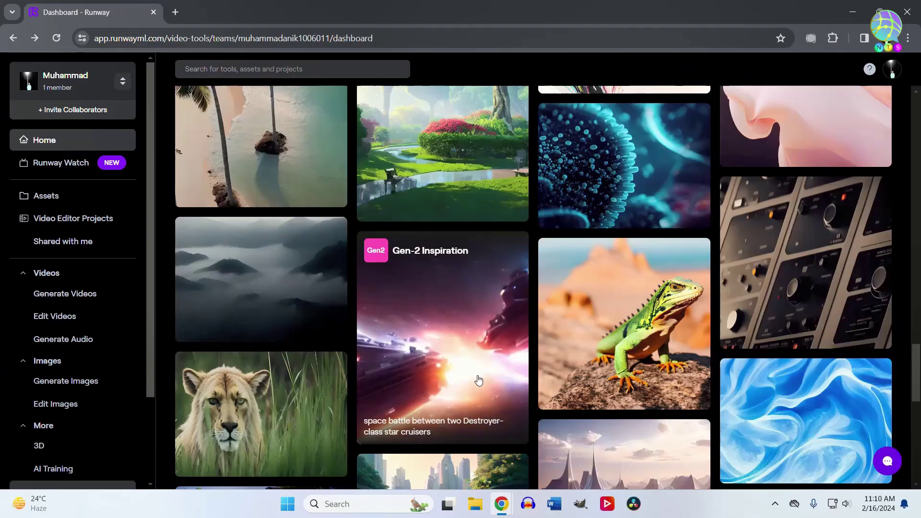
{"action": "scroll", "coordinate": [537, 465], "scroll_direction": "up", "scroll_amount": 3}
{"action": "scroll", "coordinate": [478, 380], "scroll_direction": "up", "scroll_amount": 10}
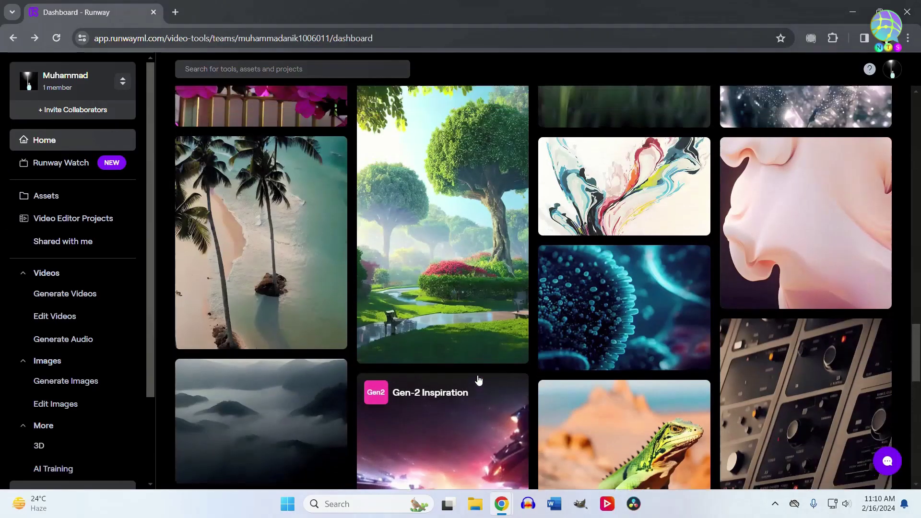
{"action": "scroll", "coordinate": [474, 379], "scroll_direction": "up", "scroll_amount": 10}
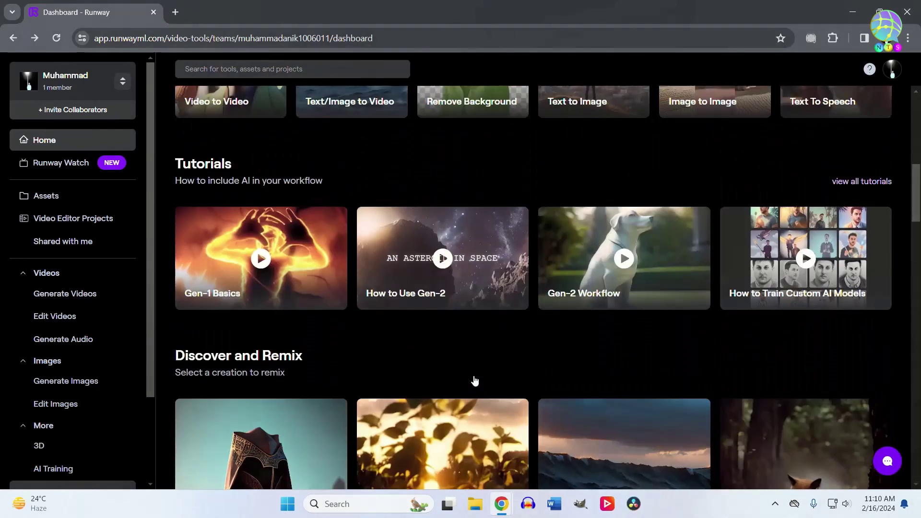
Browse the expanded tool grid, then collapse it to one row with view less tools
{"action": "scroll", "coordinate": [473, 380], "scroll_direction": "down", "scroll_amount": 5}
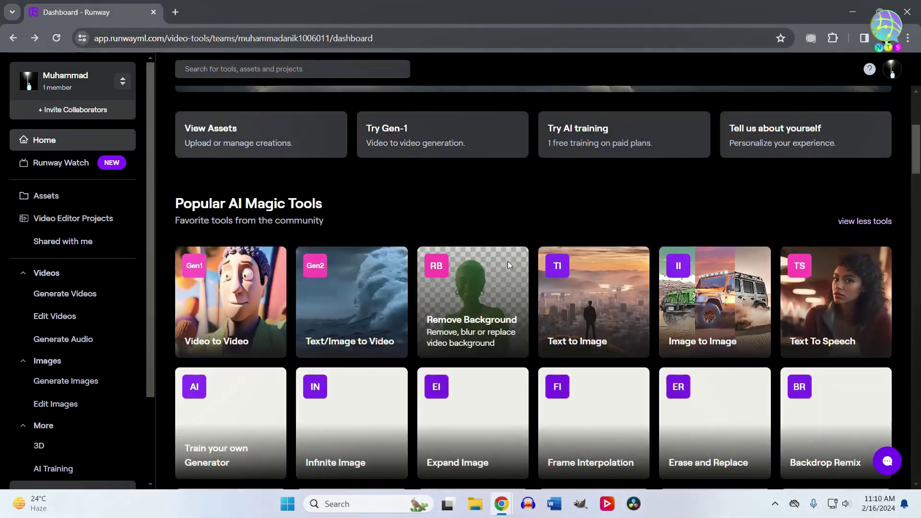
{"action": "scroll", "coordinate": [507, 261], "scroll_direction": "down", "scroll_amount": 10}
{"action": "scroll", "coordinate": [415, 287], "scroll_direction": "up", "scroll_amount": 10}
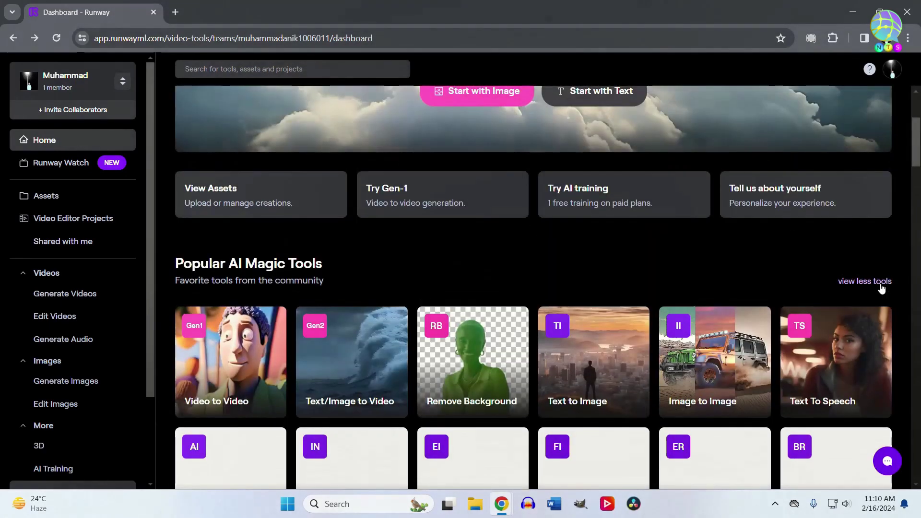
{"action": "scroll", "coordinate": [518, 372], "scroll_direction": "down", "scroll_amount": 9}
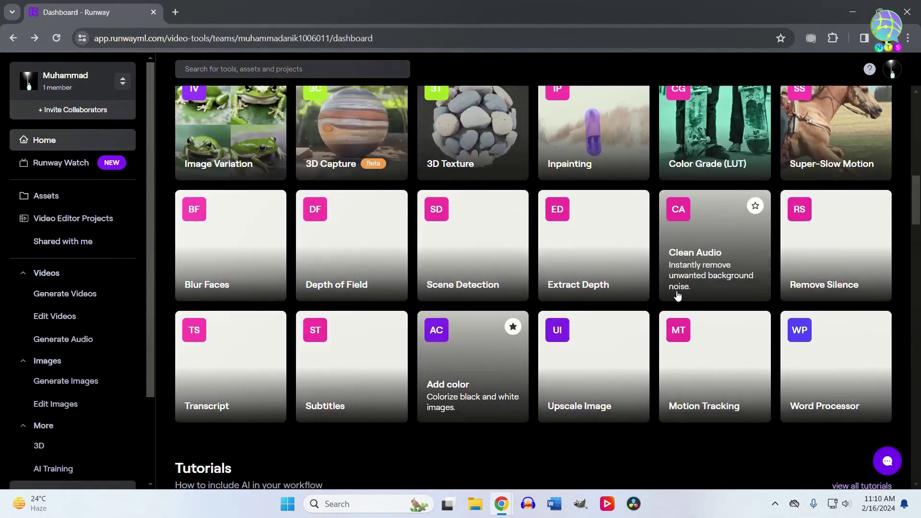
{"action": "scroll", "coordinate": [666, 297], "scroll_direction": "up", "scroll_amount": 5}
{"action": "scroll", "coordinate": [666, 297], "scroll_direction": "up", "scroll_amount": 3}
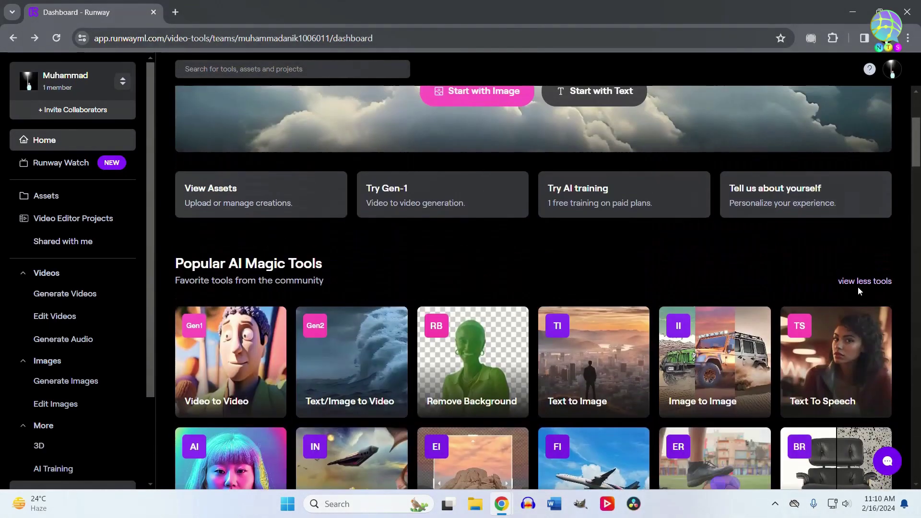
{"action": "left_click", "coordinate": [858, 283]}
{"action": "scroll", "coordinate": [301, 225], "scroll_direction": "down", "scroll_amount": 2}
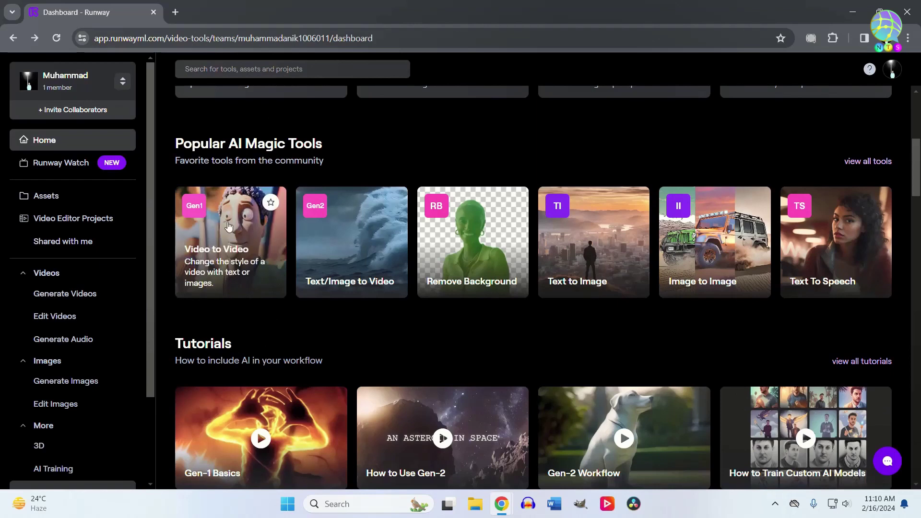
{"action": "scroll", "coordinate": [228, 294], "scroll_direction": "up", "scroll_amount": 1}
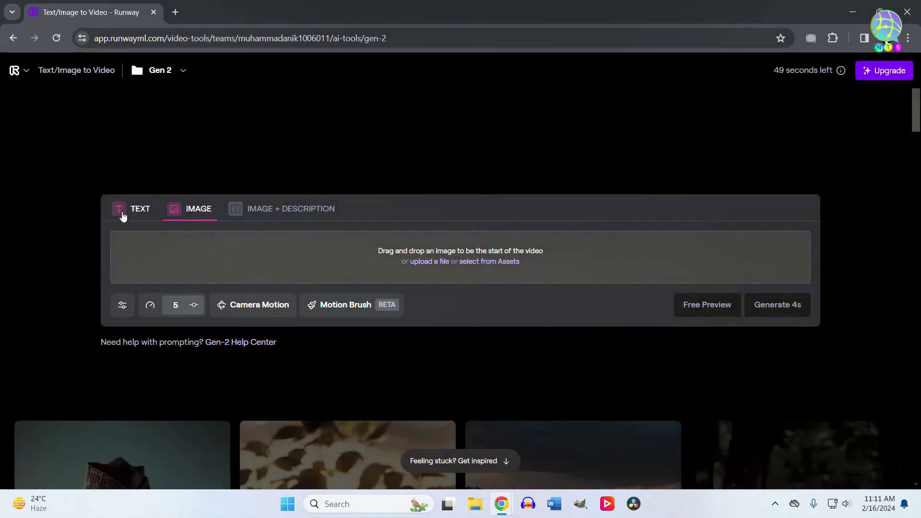
Open Text/Image to Video, compare the TEXT and IMAGE modes, and check the 16:9 aspect ratio options
{"action": "left_click", "coordinate": [122, 212]}
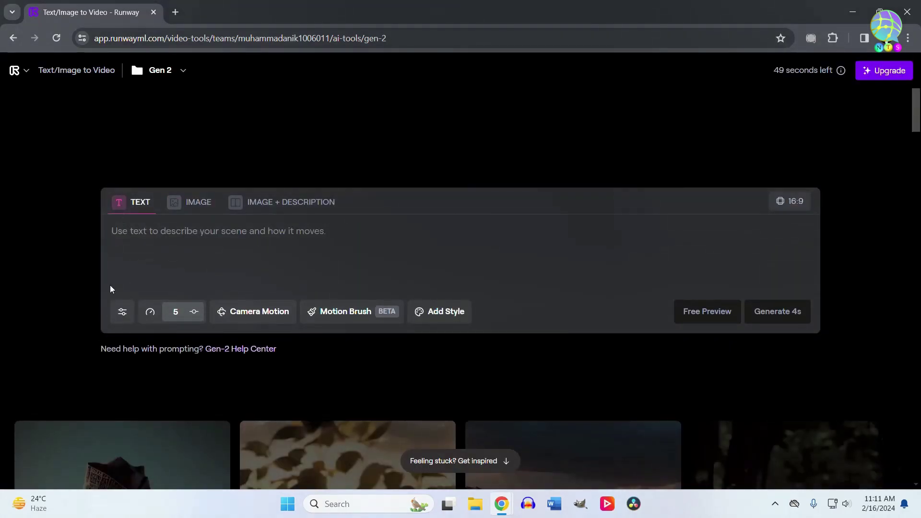
{"action": "left_click", "coordinate": [191, 205]}
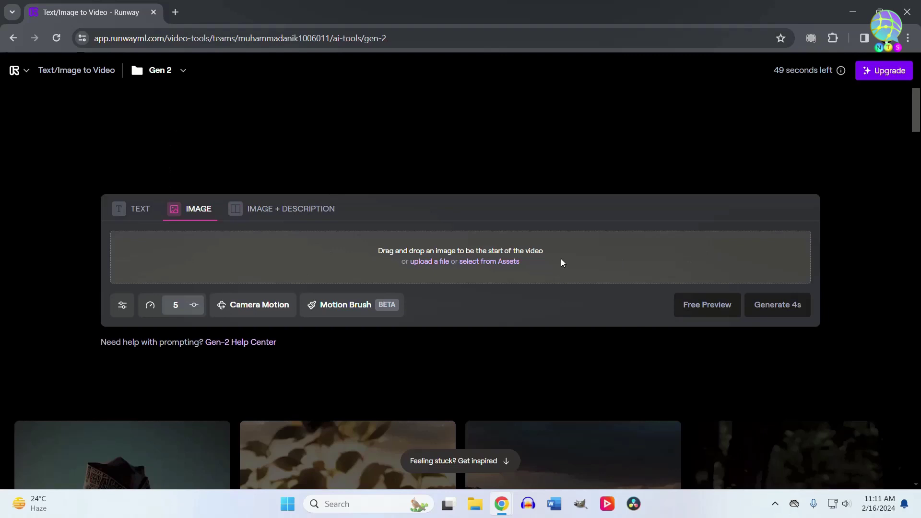
{"action": "left_click", "coordinate": [137, 209]}
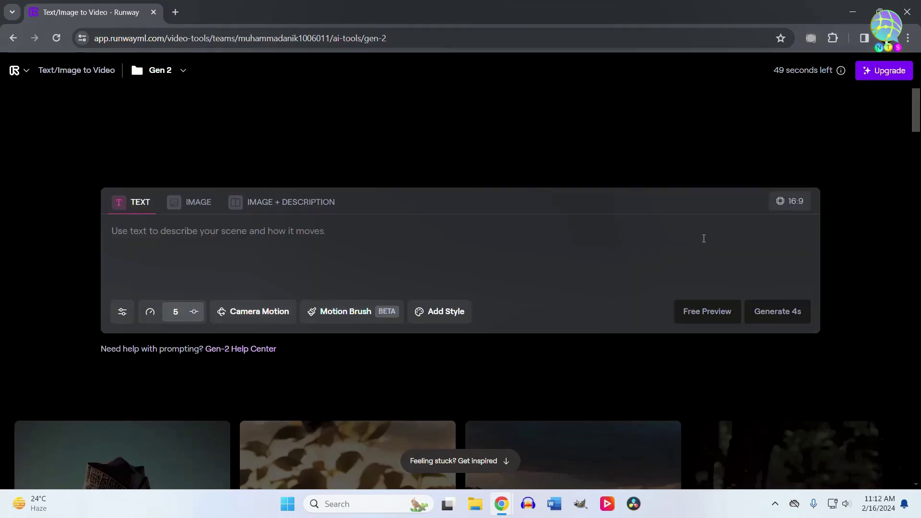
{"action": "left_click", "coordinate": [790, 202]}
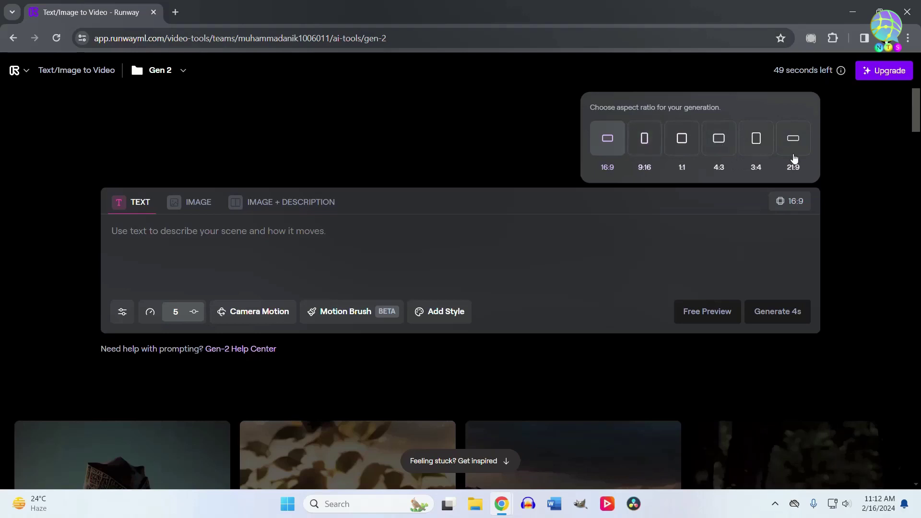
Enter the prompt 'A top view of a forest cinematic' and generate a 4-second video
{"action": "left_click", "coordinate": [146, 231]}
{"action": "type", "text": "A t"}
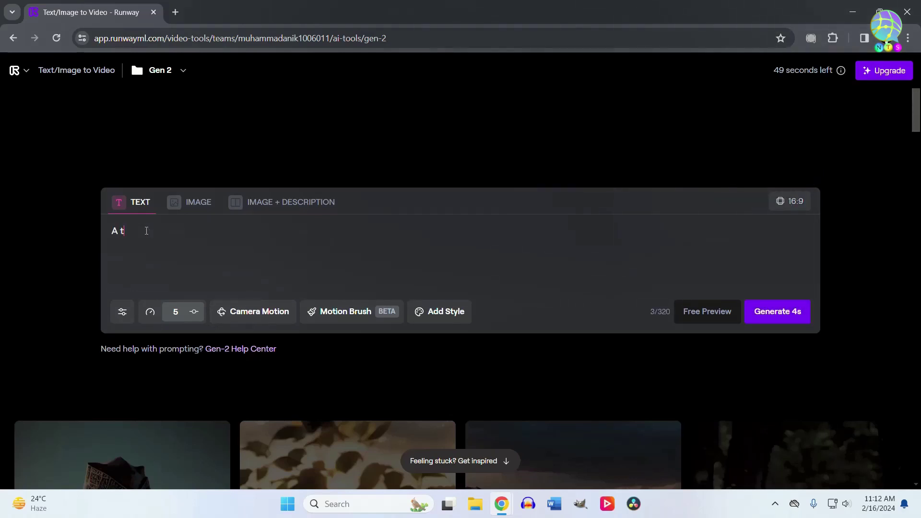
{"action": "type", "text": "op view"}
{"action": "type", "text": " of a "}
{"action": "type", "text": "forest"}
{"action": "type", "text": " cinemat"}
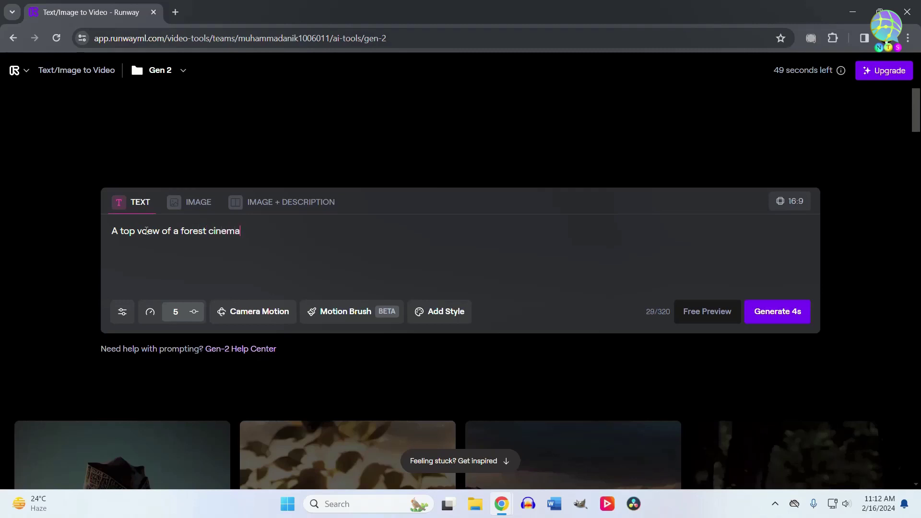
{"action": "type", "text": "ic"}
{"action": "left_click", "coordinate": [775, 325]}
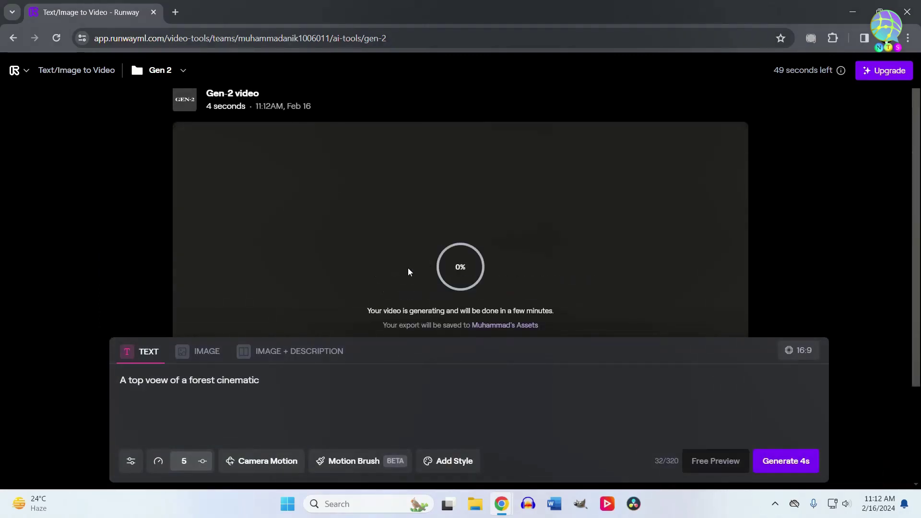
Play the finished 4-second forest video
{"action": "mouse_move", "coordinate": [842, 71]}
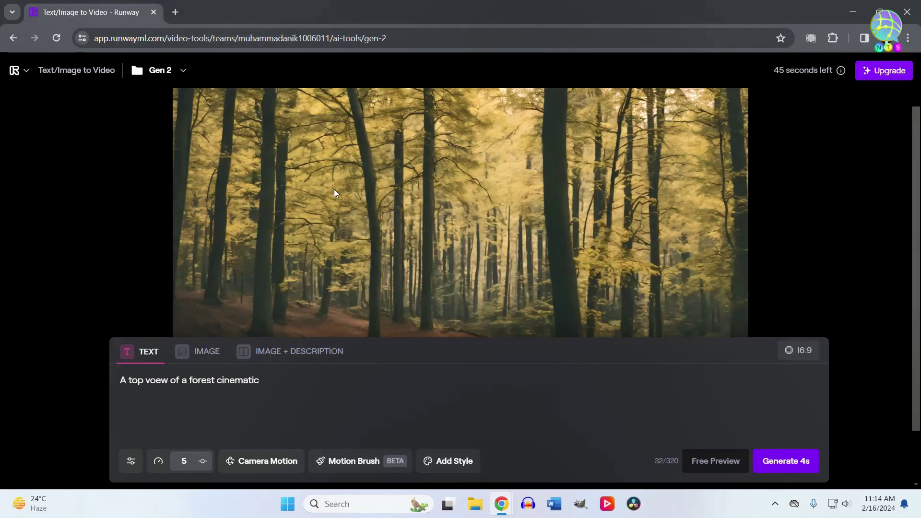
{"action": "scroll", "coordinate": [467, 220], "scroll_direction": "down", "scroll_amount": 1}
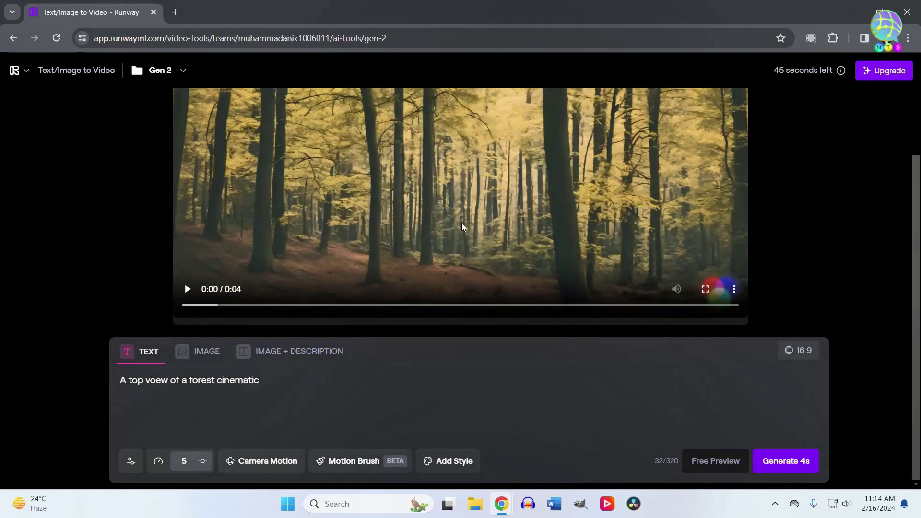
{"action": "left_click", "coordinate": [188, 289]}
{"action": "scroll", "coordinate": [359, 235], "scroll_direction": "up", "scroll_amount": 2}
{"action": "scroll", "coordinate": [361, 238], "scroll_direction": "up", "scroll_amount": 1}
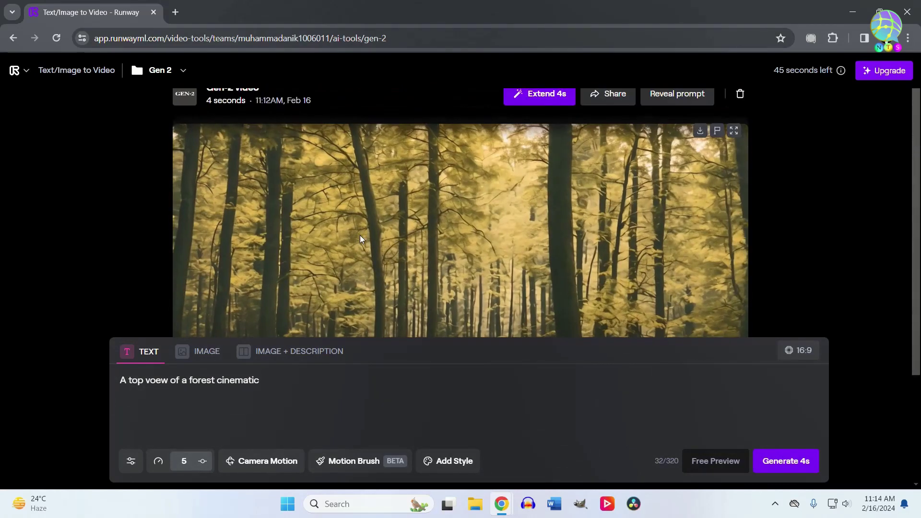
{"action": "scroll", "coordinate": [360, 239], "scroll_direction": "down", "scroll_amount": 3}
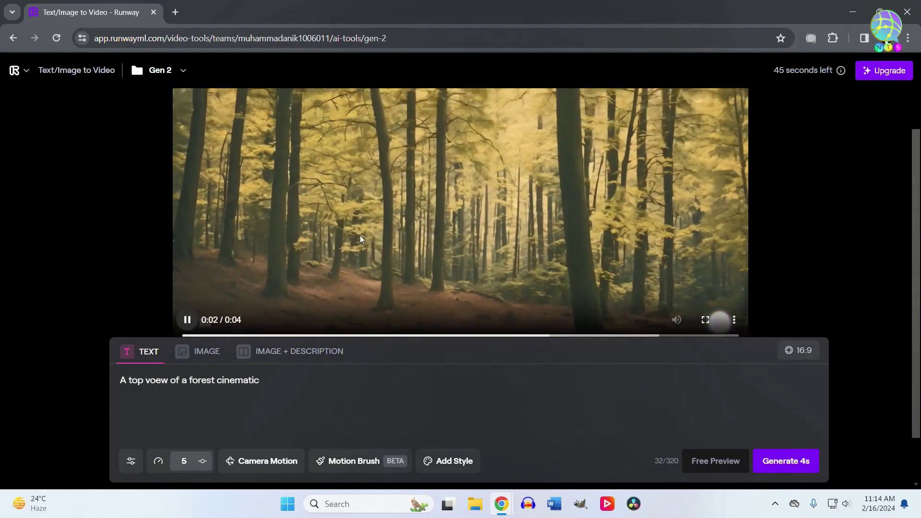
{"action": "scroll", "coordinate": [359, 235], "scroll_direction": "up", "scroll_amount": 2}
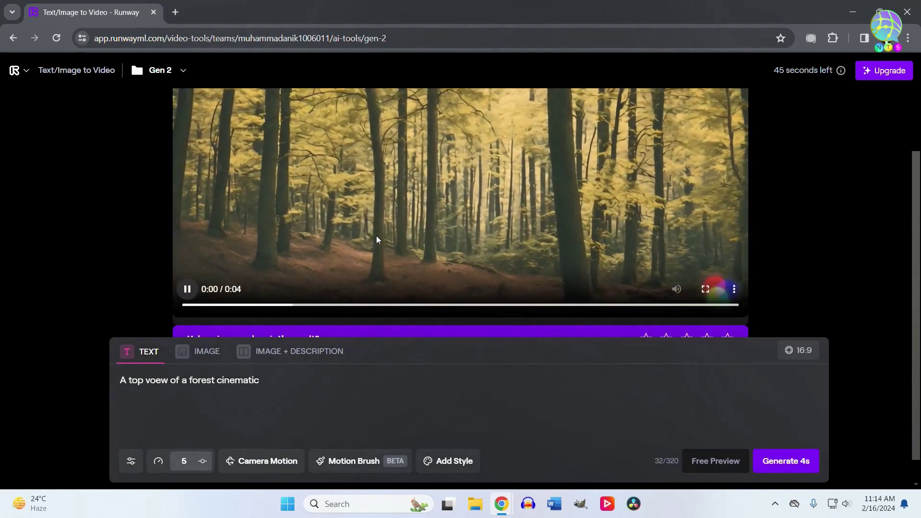
{"action": "scroll", "coordinate": [376, 235], "scroll_direction": "up", "scroll_amount": 1}
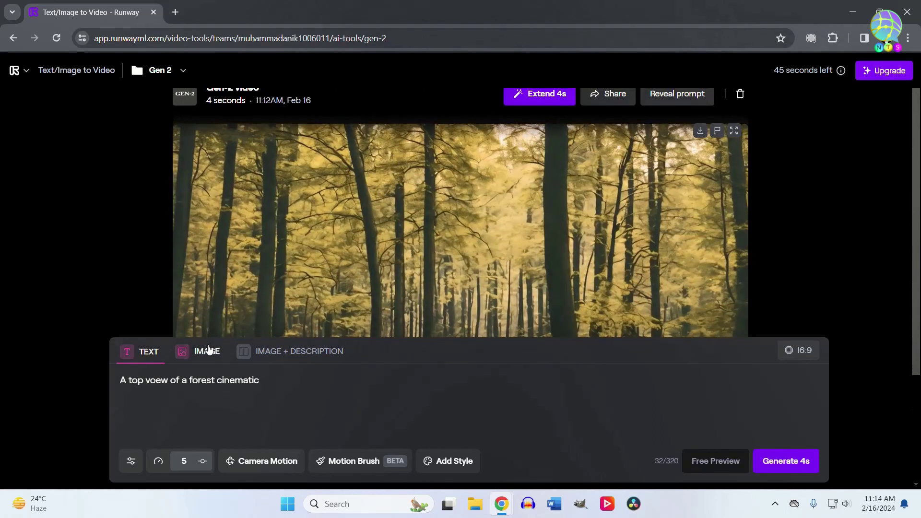
Switch to IMAGE mode and open the chooser for a starting image
{"action": "left_click", "coordinate": [207, 351]}
{"action": "scroll", "coordinate": [352, 298], "scroll_direction": "down", "scroll_amount": 1}
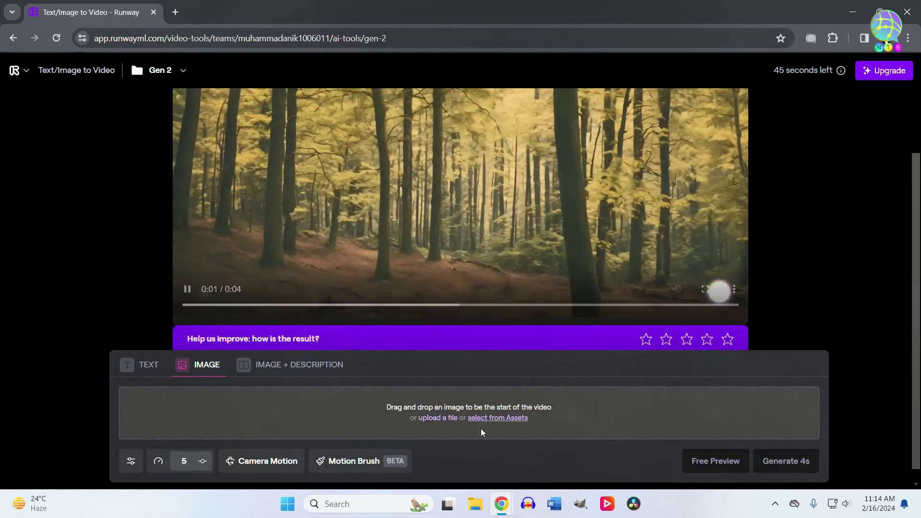
{"action": "left_click", "coordinate": [486, 418]}
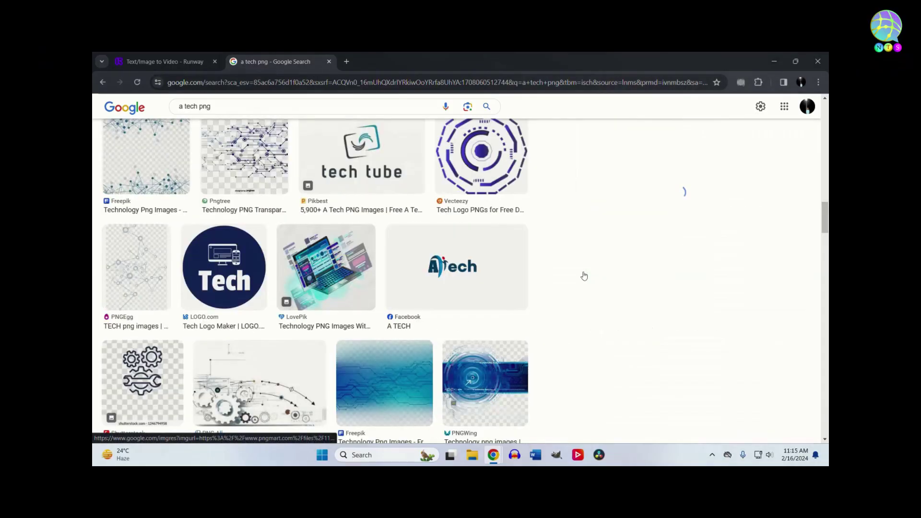
Preview the PNG Mart tech illustration and save it to Downloads as Information-Technology-PNG-Pic.png
{"action": "scroll", "coordinate": [583, 274], "scroll_direction": "down", "scroll_amount": 3}
{"action": "left_click", "coordinate": [445, 360]}
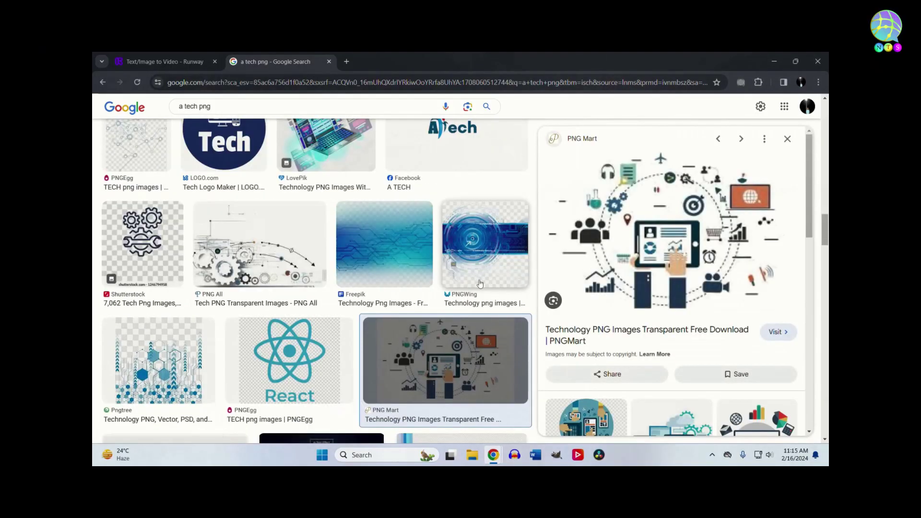
{"action": "right_click", "coordinate": [706, 256]}
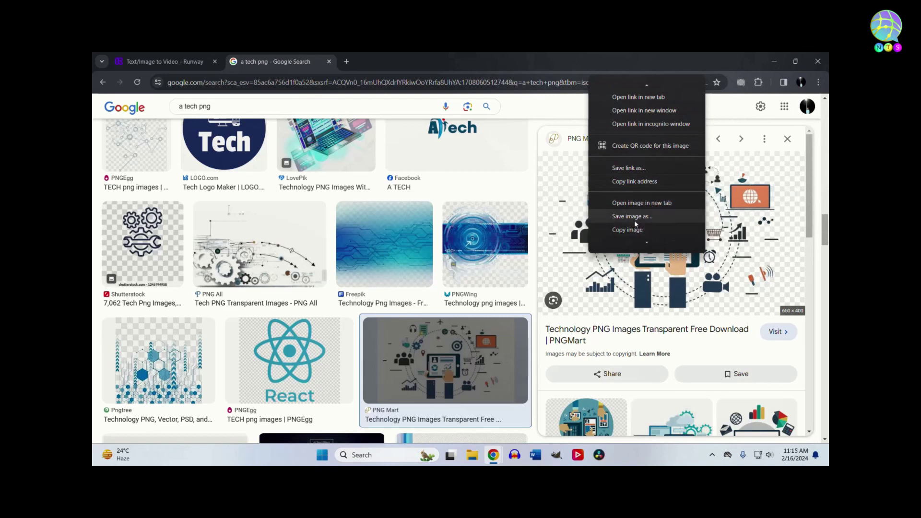
{"action": "left_click", "coordinate": [633, 217]}
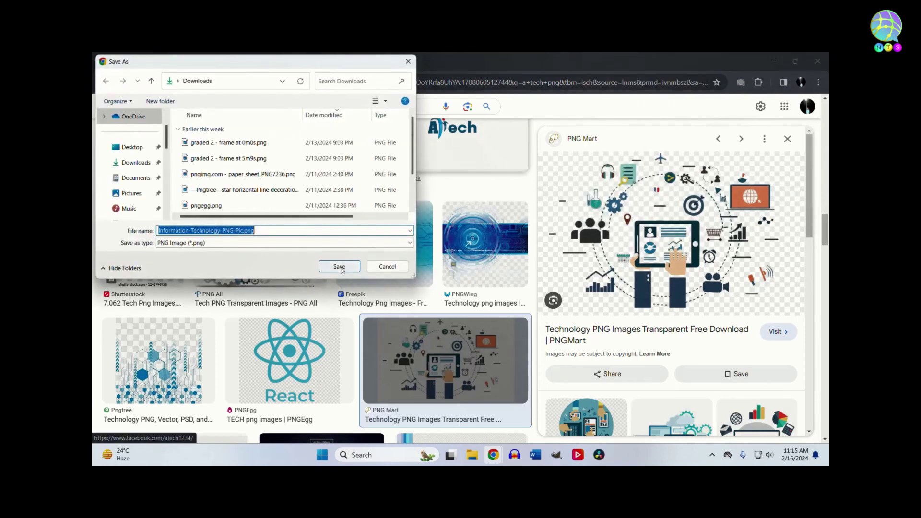
{"action": "left_click", "coordinate": [339, 267]}
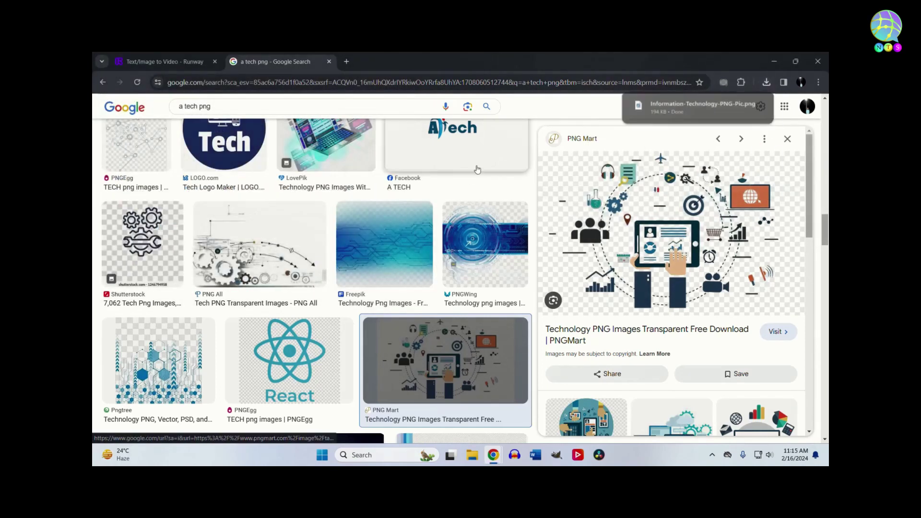
{"action": "scroll", "coordinate": [342, 183], "scroll_direction": "up", "scroll_amount": 5}
{"action": "scroll", "coordinate": [342, 184], "scroll_direction": "up", "scroll_amount": 10}
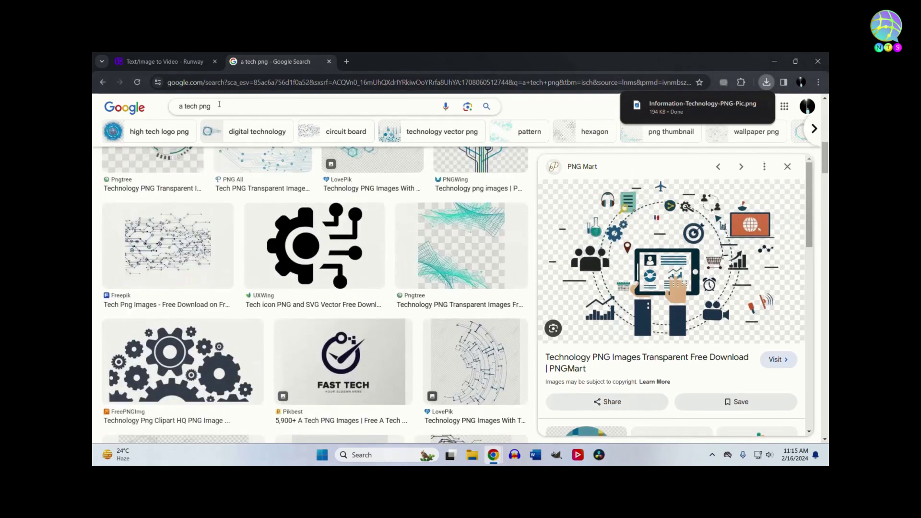
Replace the image search with 'a sea' and save the LifeGate beach photo as mare-fa-bene-2.jpg
{"action": "left_click_drag", "start_coordinate": [220, 104], "coordinate": [192, 101]}
{"action": "type", "text": "a sea"}
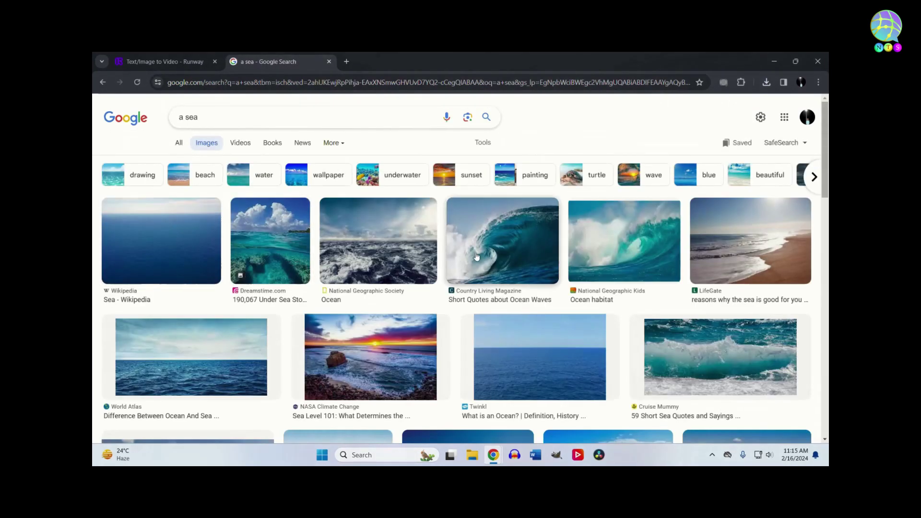
{"action": "left_click", "coordinate": [728, 243]}
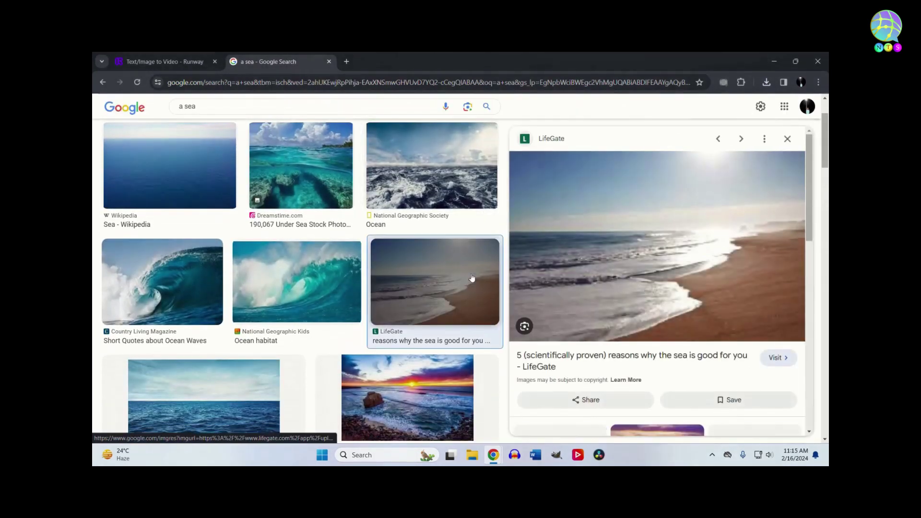
{"action": "right_click", "coordinate": [682, 248]}
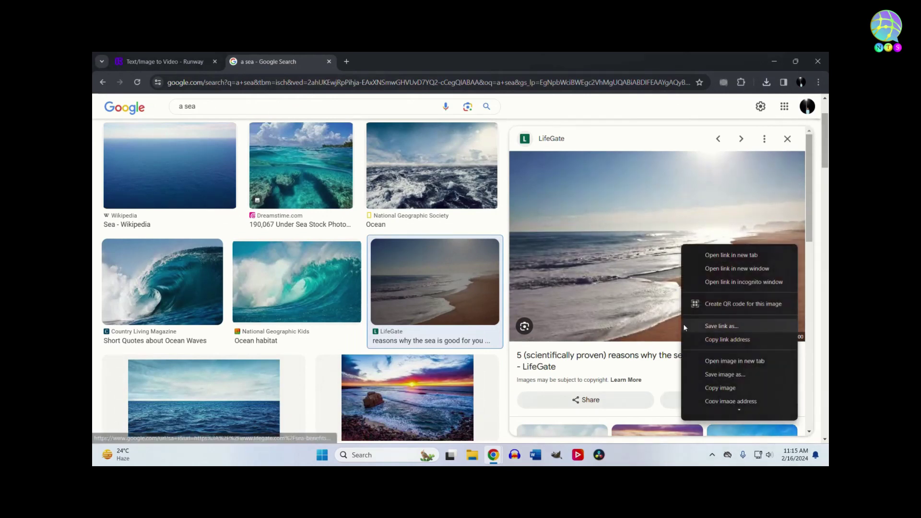
{"action": "left_click", "coordinate": [715, 376]}
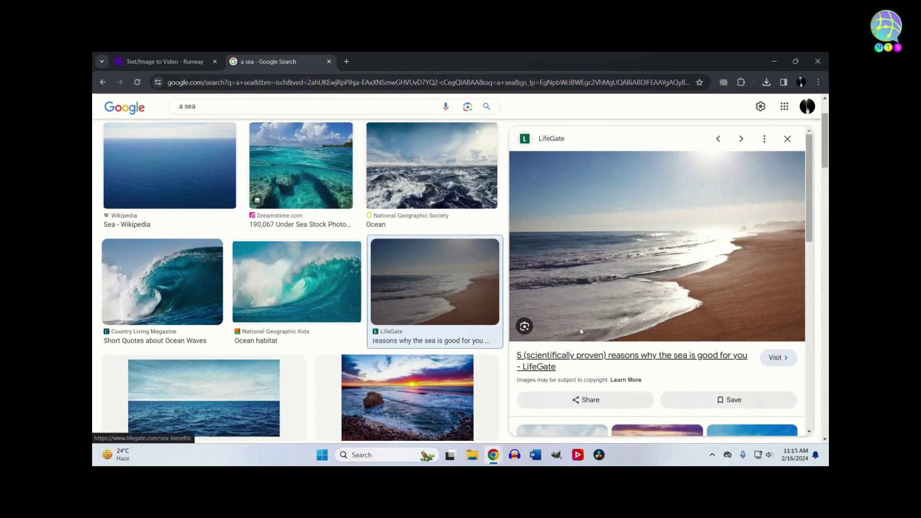
{"action": "left_click", "coordinate": [339, 267]}
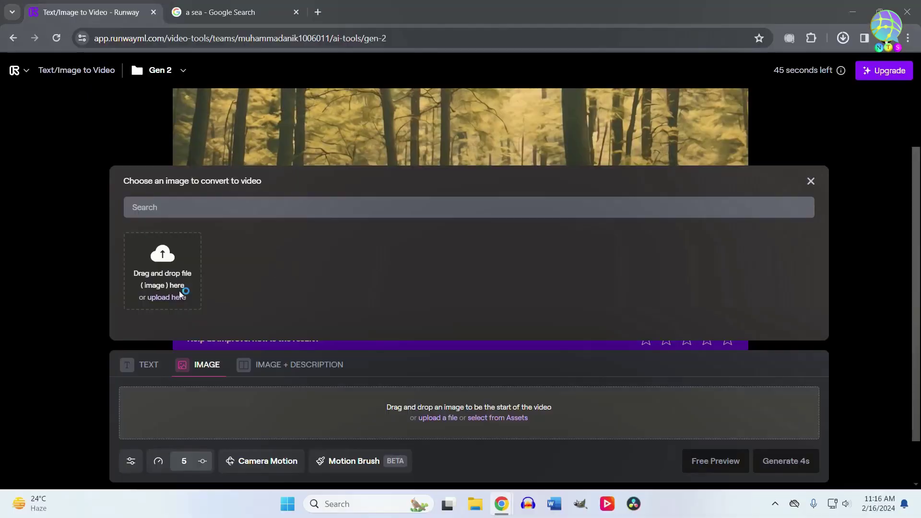
Pick Information-Technology-PNG-Pic.png from the Downloads folder as the Gen-2 starting image
{"action": "left_click", "coordinate": [168, 297]}
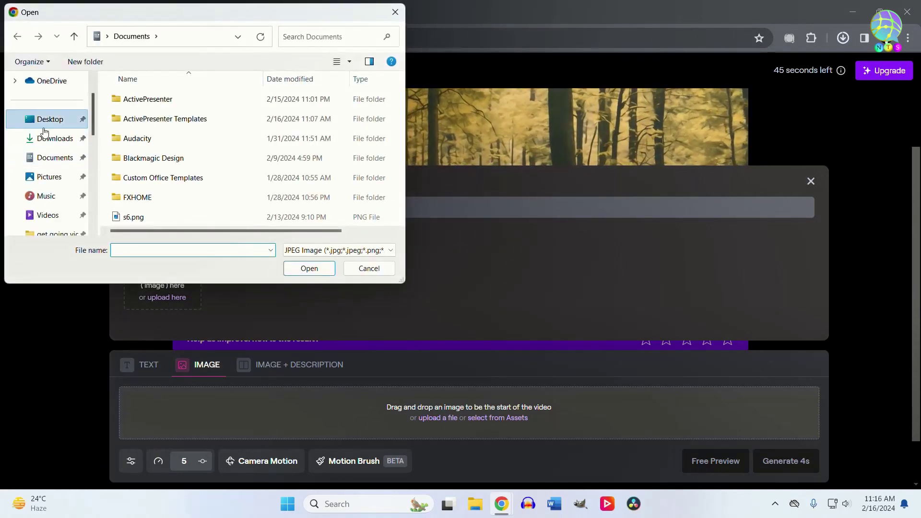
{"action": "left_click", "coordinate": [48, 138]}
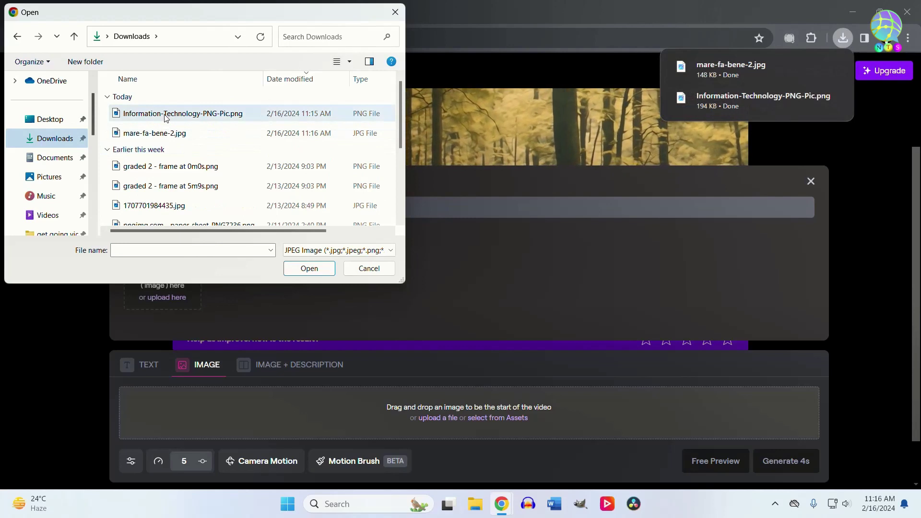
{"action": "left_click", "coordinate": [165, 115]}
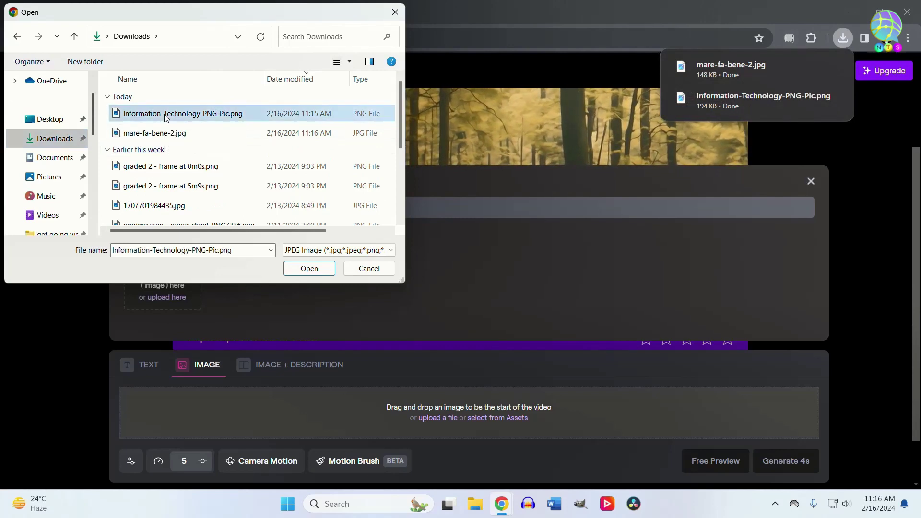
{"action": "left_click", "coordinate": [309, 269]}
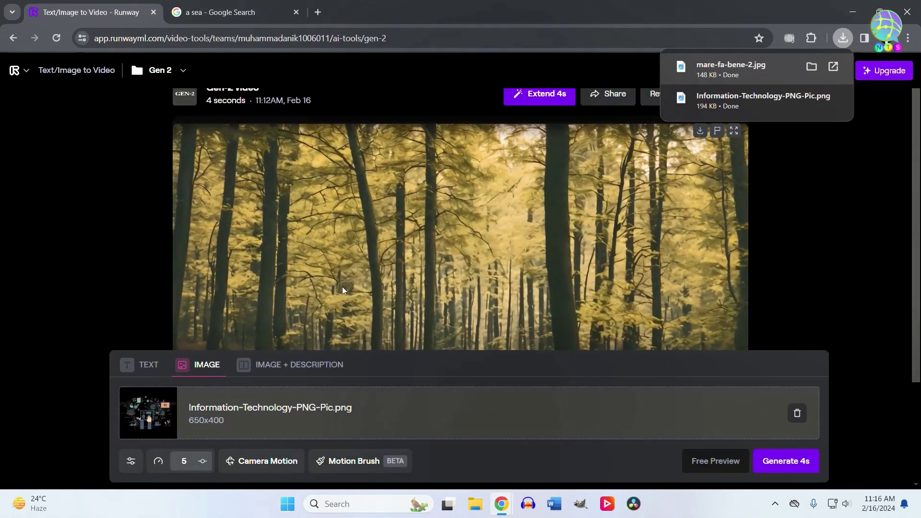
Scroll the Gen-2 feed down to the 4-second tech illustration video and watch it play
{"action": "scroll", "coordinate": [370, 386], "scroll_direction": "down", "scroll_amount": 1}
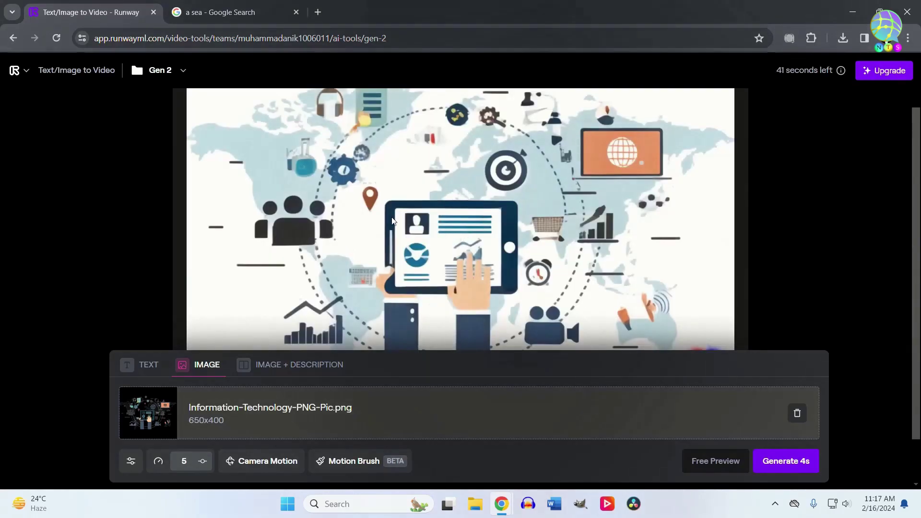
{"action": "scroll", "coordinate": [378, 271], "scroll_direction": "down", "scroll_amount": 1}
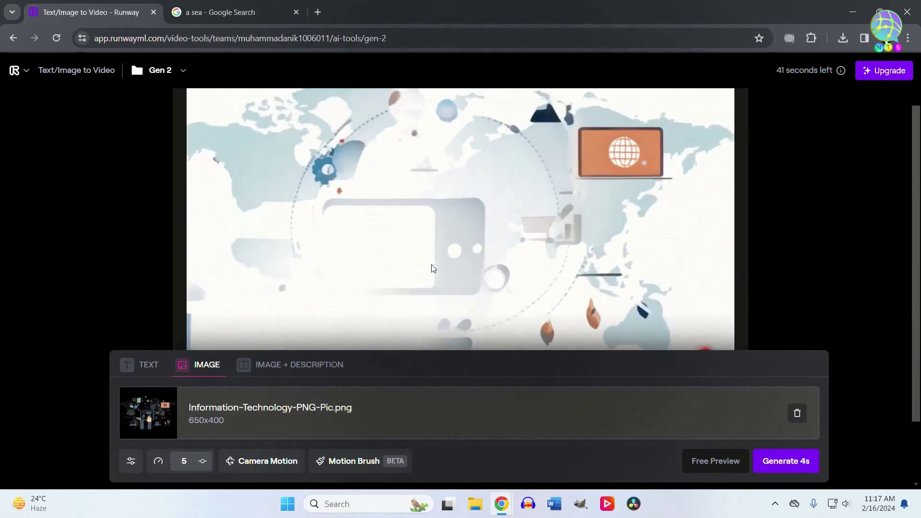
Load mare-fa-bene-2.jpg (933x600) as the start image and queue a 4s Gen-2 video
{"action": "left_click", "coordinate": [437, 401]}
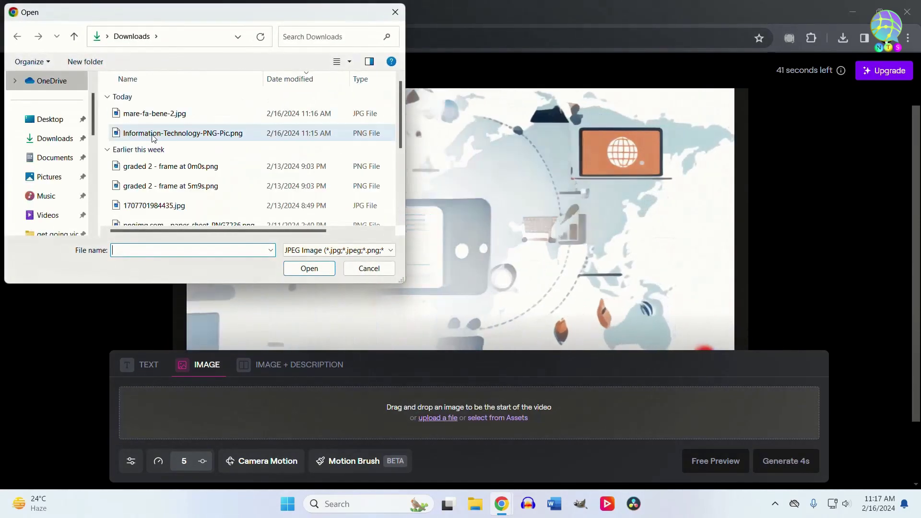
{"action": "left_click", "coordinate": [160, 115]}
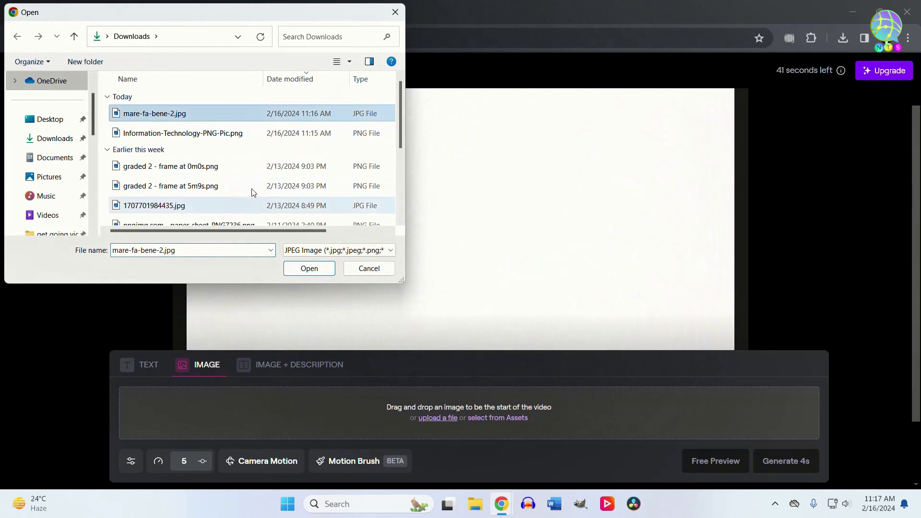
{"action": "left_click", "coordinate": [309, 269]}
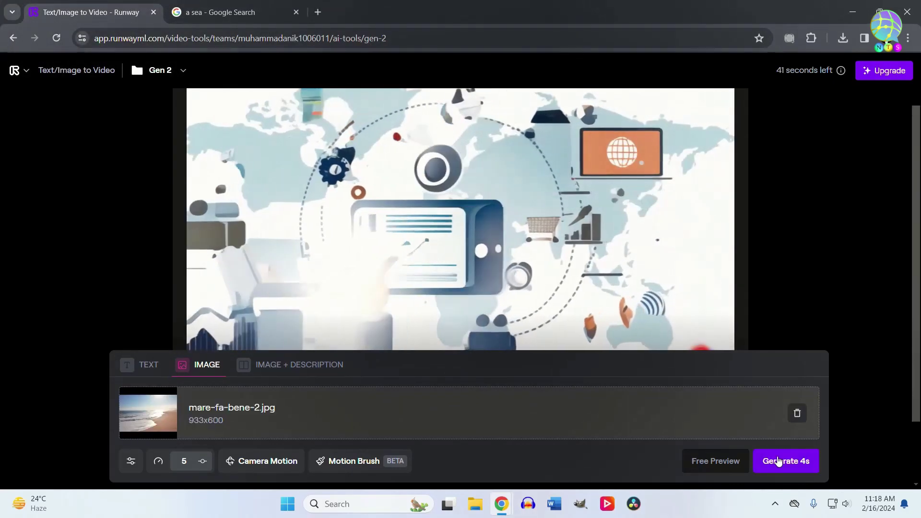
{"action": "left_click", "coordinate": [778, 460]}
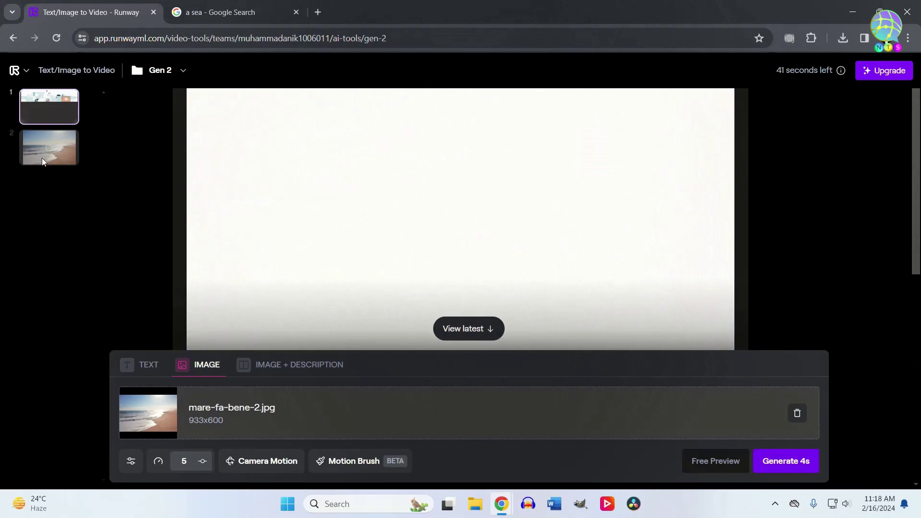
Jump to the newly queued beach video with View latest and scroll to watch it
{"action": "left_click", "coordinate": [42, 162]}
{"action": "scroll", "coordinate": [442, 285], "scroll_direction": "down", "scroll_amount": 1}
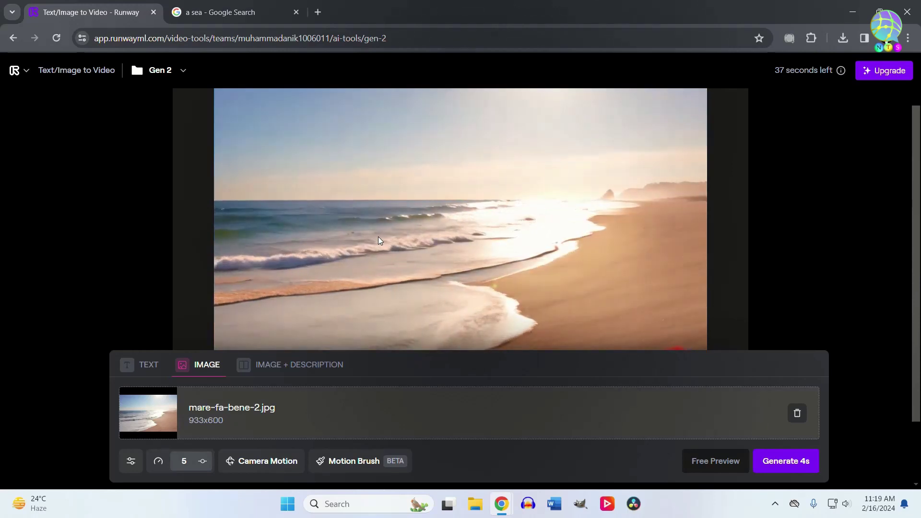
{"action": "scroll", "coordinate": [378, 240], "scroll_direction": "up", "scroll_amount": 1}
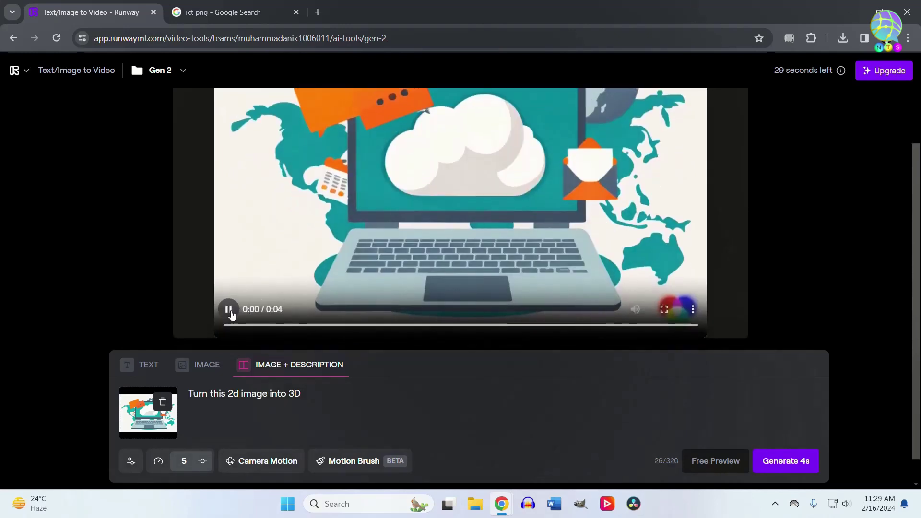
Play the laptop video, check its 'Turn this 2d image into 3D' prompt, then return to the dashboard
{"action": "left_click", "coordinate": [232, 314]}
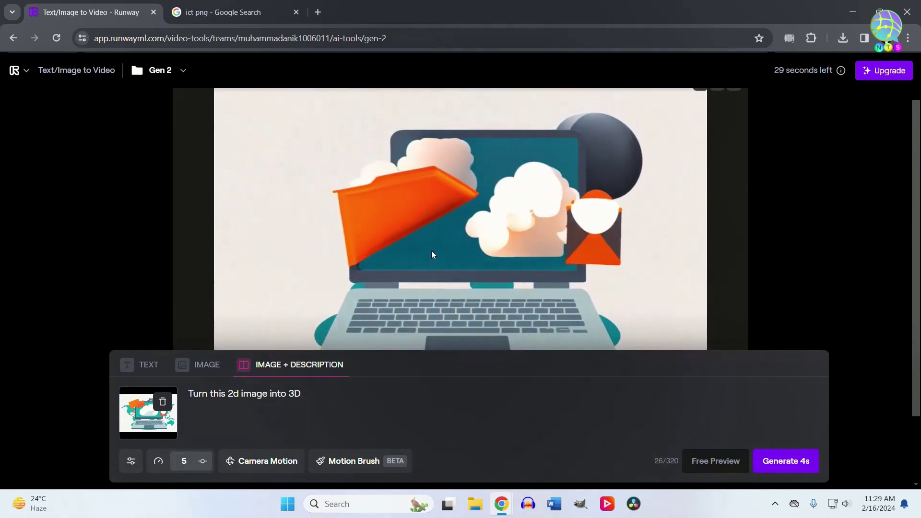
{"action": "scroll", "coordinate": [671, 172], "scroll_direction": "up", "scroll_amount": 1}
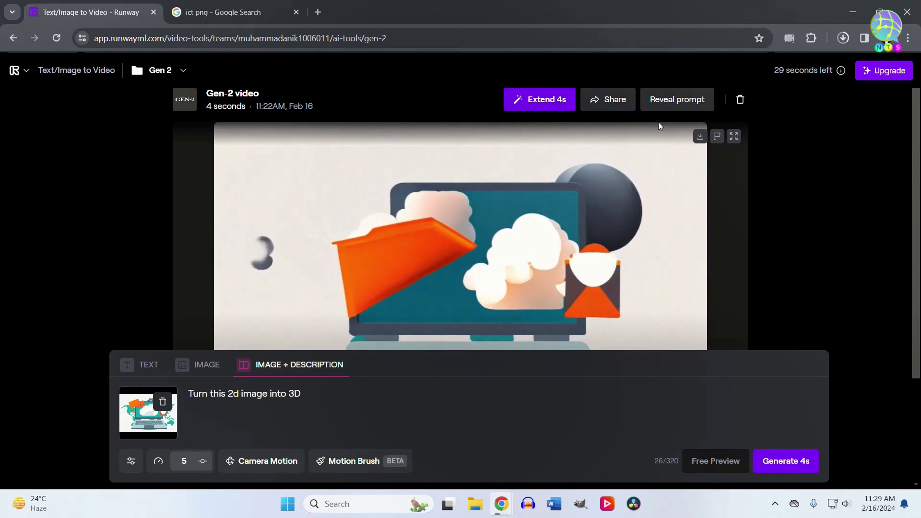
{"action": "left_click", "coordinate": [686, 103]}
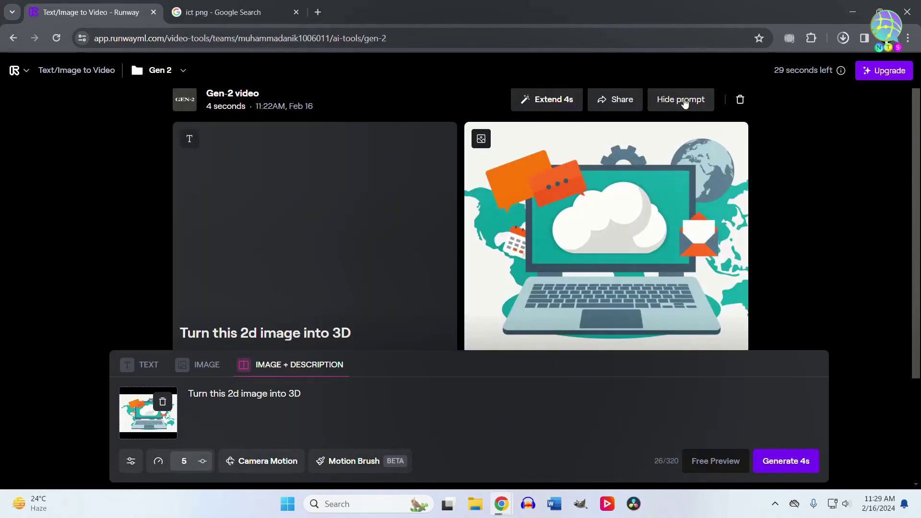
{"action": "left_click", "coordinate": [684, 104]}
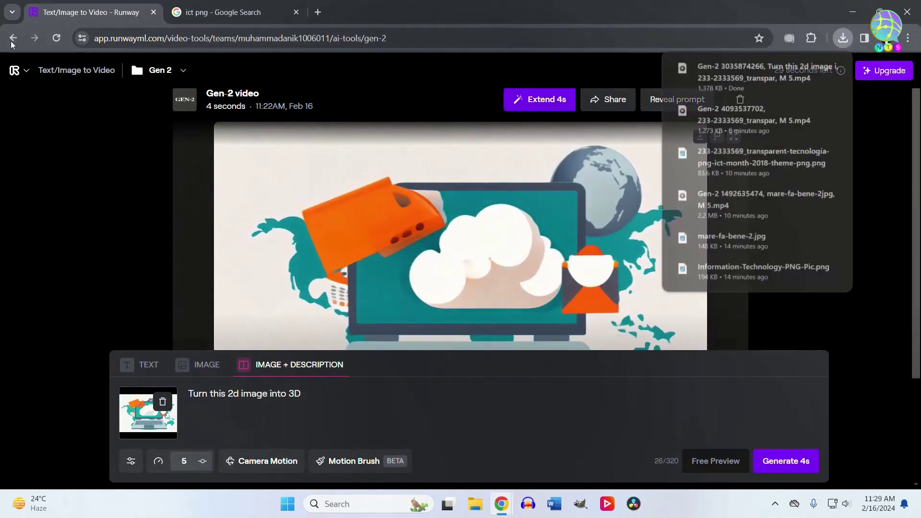
{"action": "left_click", "coordinate": [12, 39]}
Open the Remove Background card under Popular AI Magic Tools, bringing up the plan chooser
{"action": "scroll", "coordinate": [633, 271], "scroll_direction": "down", "scroll_amount": 5}
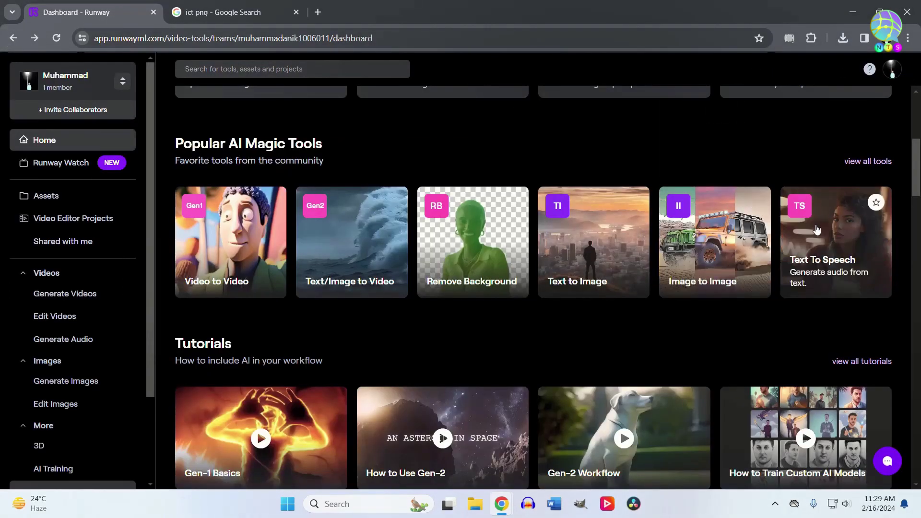
{"action": "left_click", "coordinate": [489, 261]}
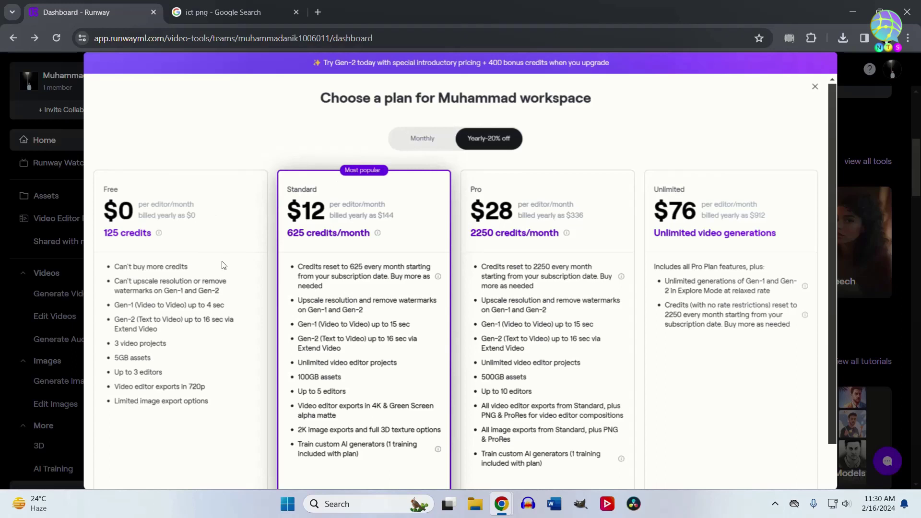
Review the Free, Standard, Pro and Unlimited plan prices and close the upgrade dialog
{"action": "scroll", "coordinate": [221, 265], "scroll_direction": "down", "scroll_amount": 2}
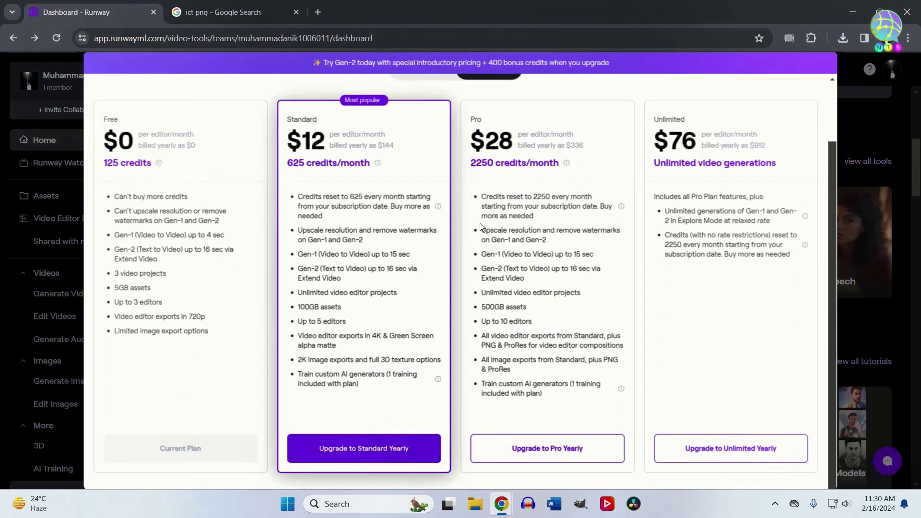
{"action": "scroll", "coordinate": [479, 223], "scroll_direction": "up", "scroll_amount": 2}
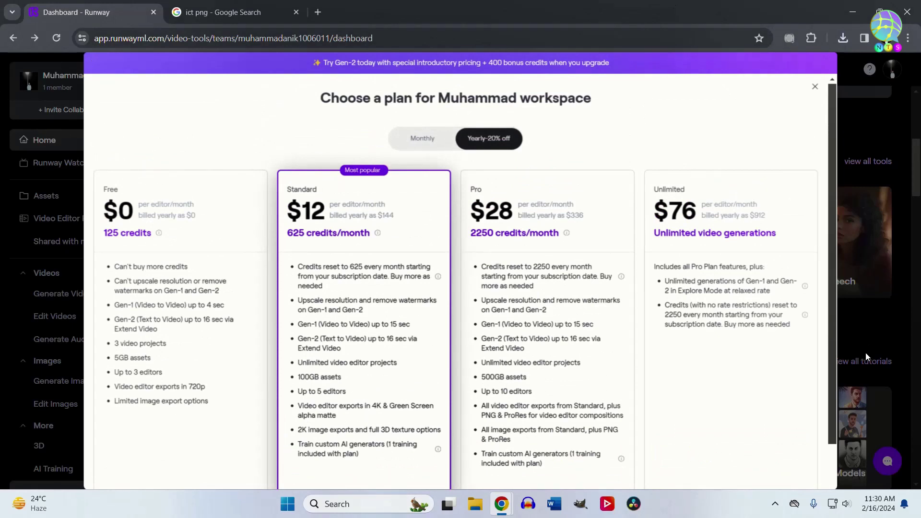
{"action": "left_click", "coordinate": [840, 293]}
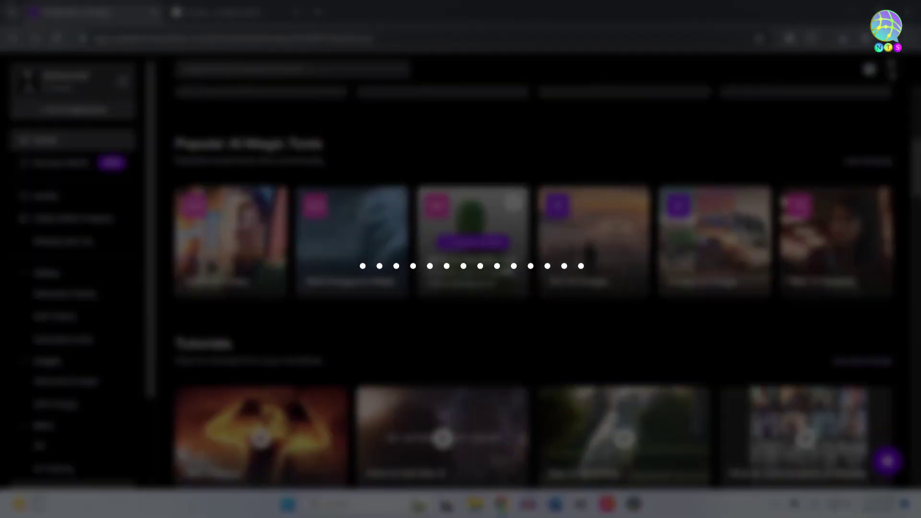
Open another AI tool's editor from a dashboard card and scroll through it
{"action": "left_click", "coordinate": [206, 246]}
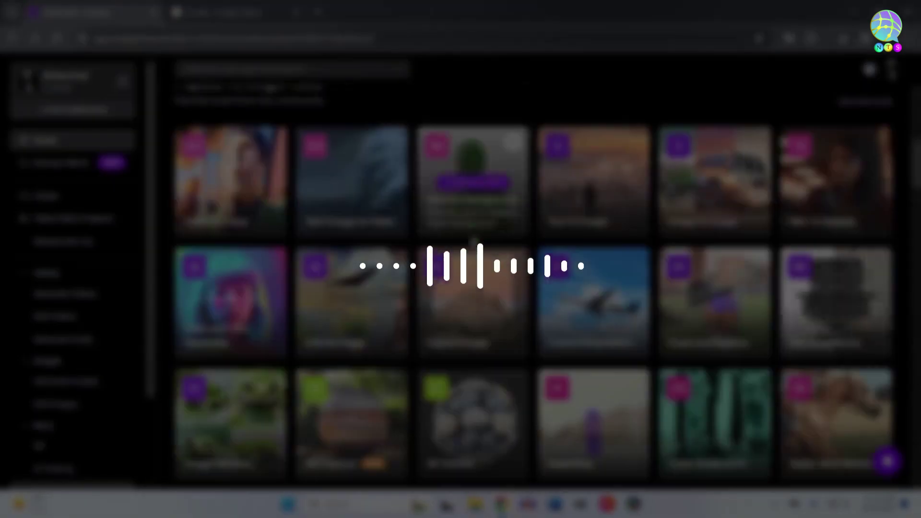
{"action": "scroll", "coordinate": [479, 268], "scroll_direction": "down", "scroll_amount": 3}
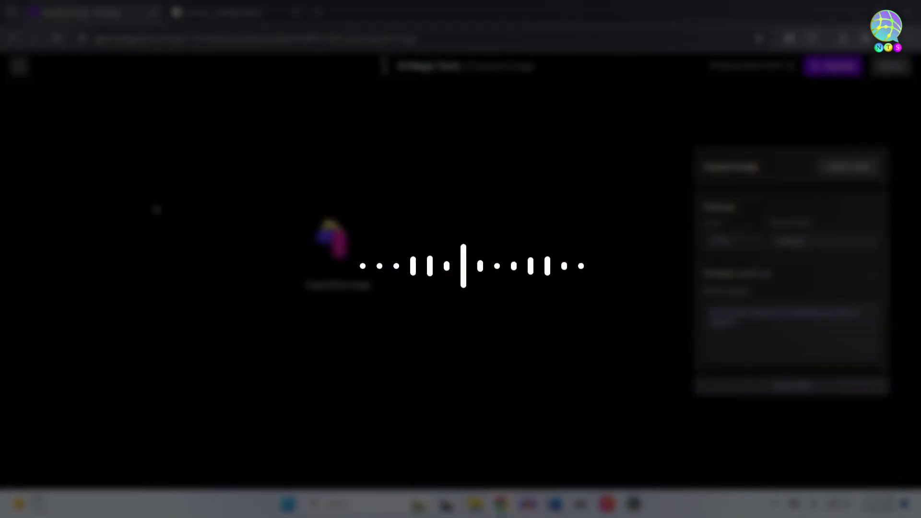